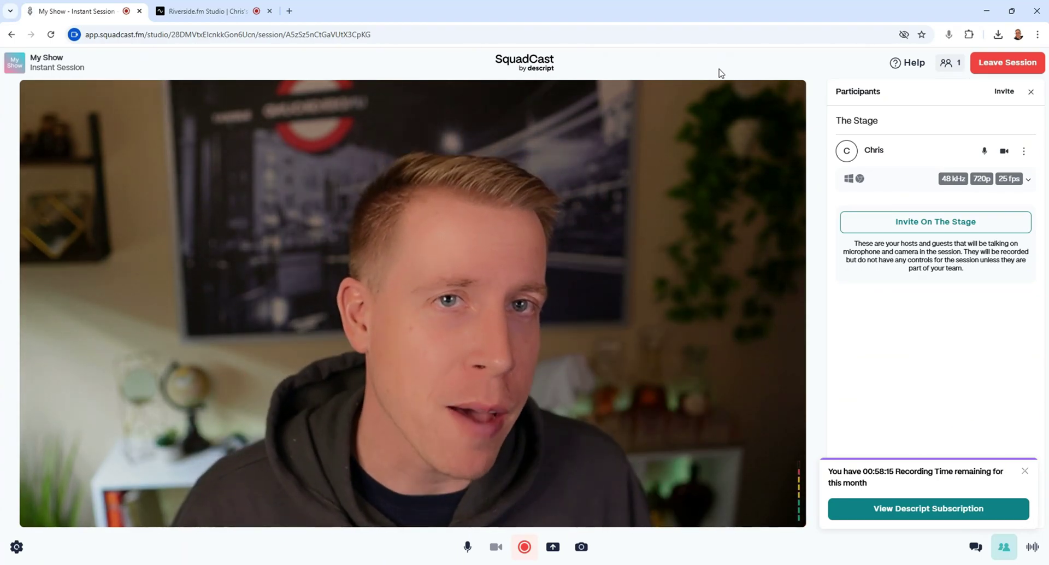
# Close Riverside's Invite people panel so the webcam fills the stage, then return to SquadCast
pyautogui.click(199, 8)
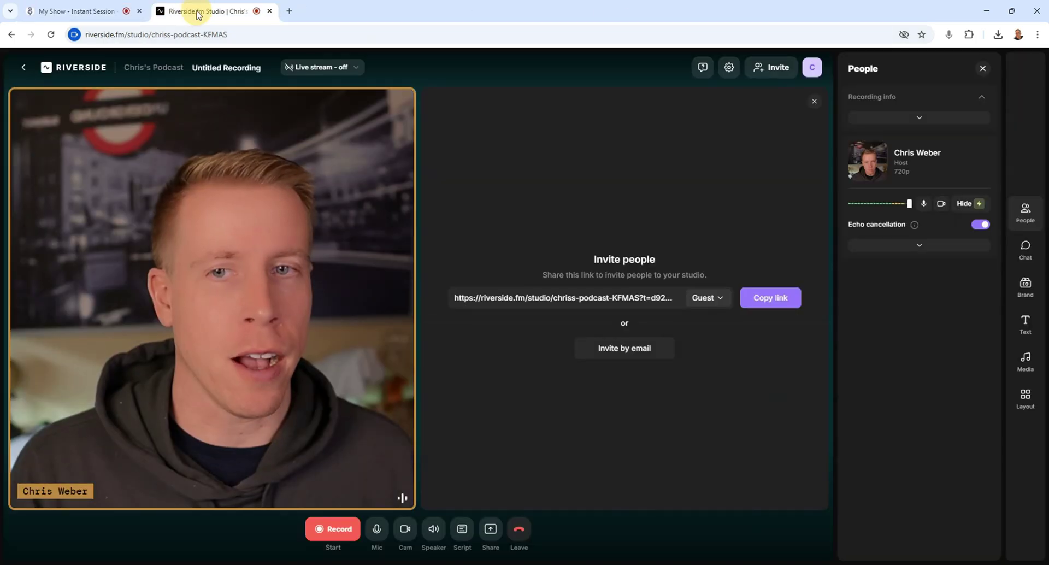
pyautogui.click(814, 102)
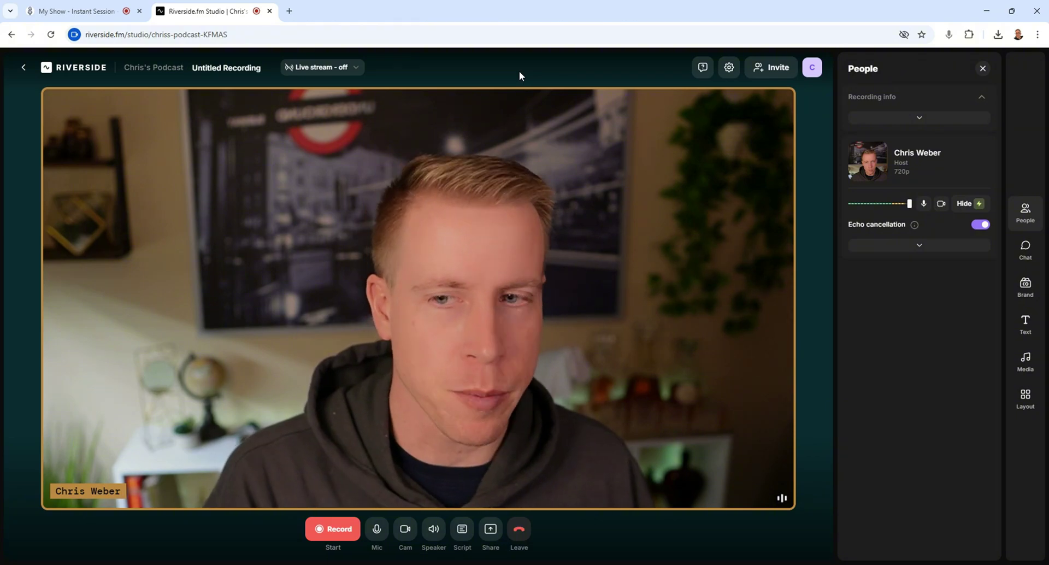
pyautogui.click(92, 12)
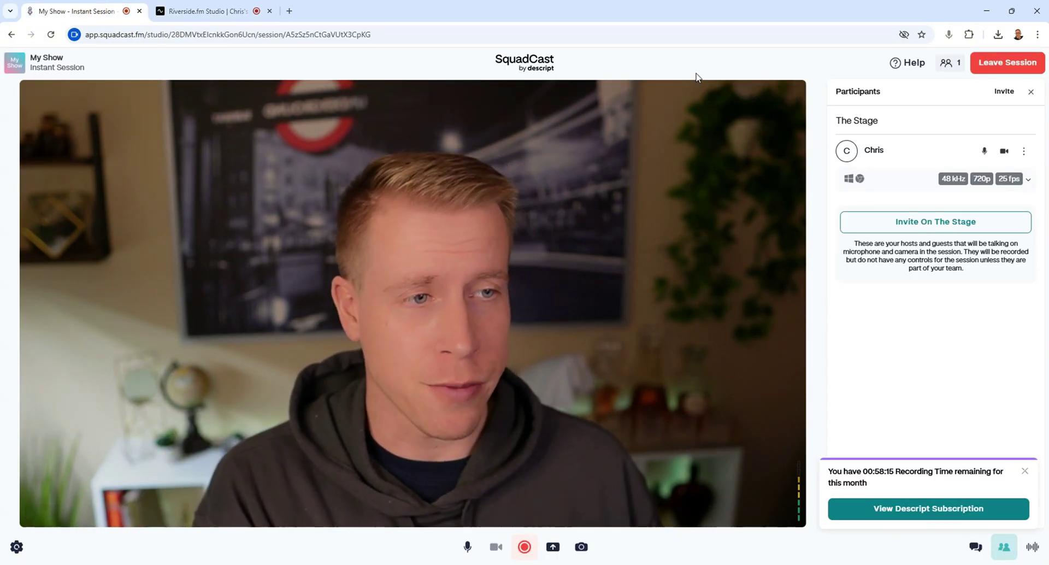
pyautogui.hotkey('ctrl', 'Tab')
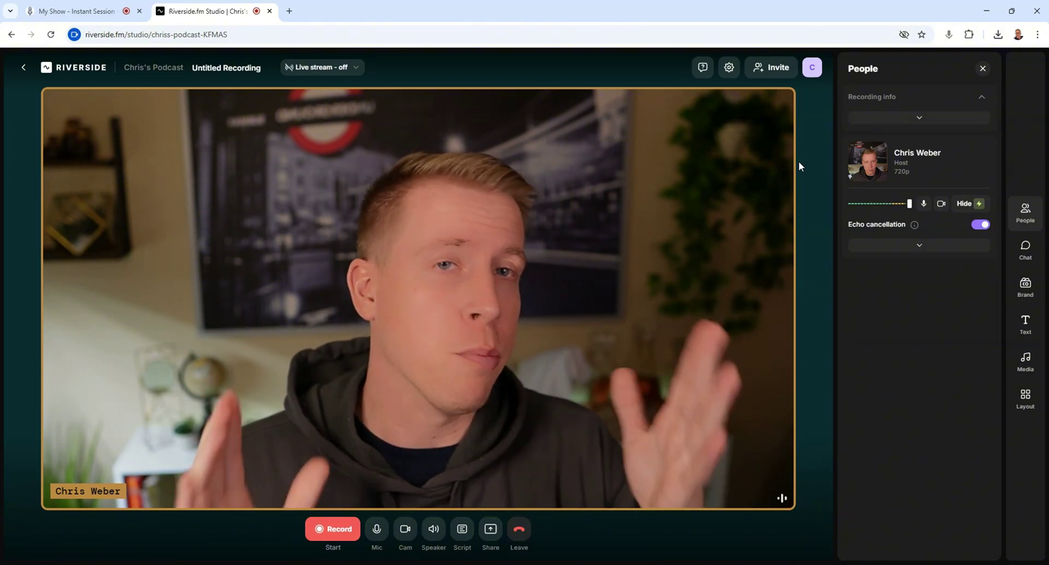
pyautogui.click(131, 12)
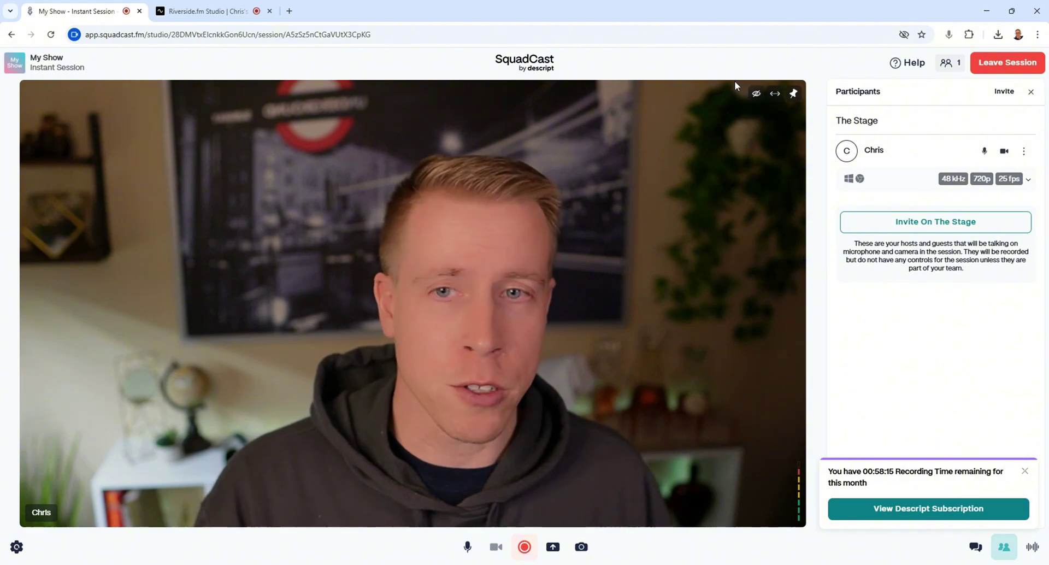
pyautogui.click(216, 11)
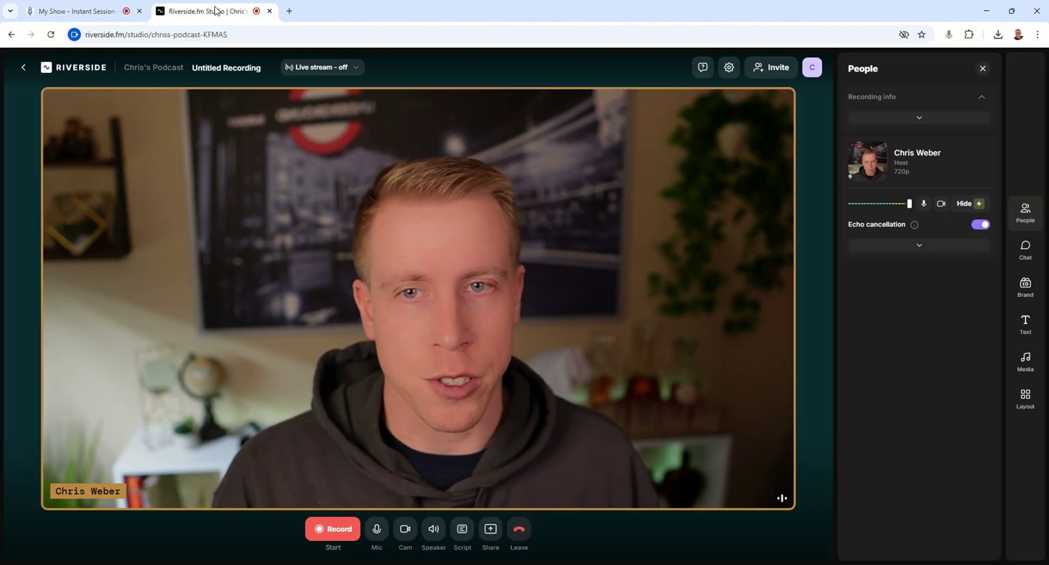
pyautogui.click(81, 11)
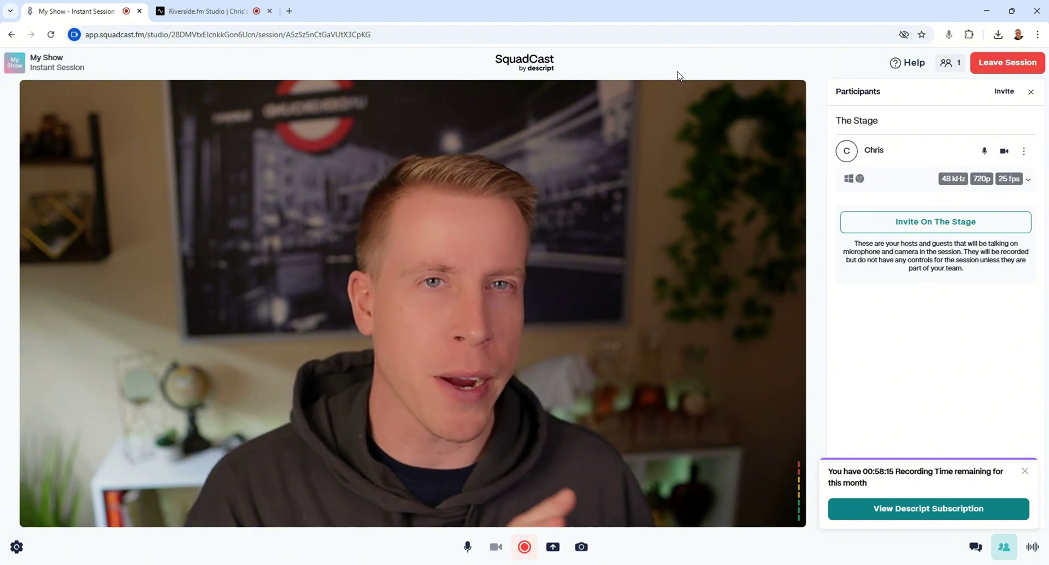
# Set Riverside's name label to the BOLD style and show the first lower third with the host's name
pyautogui.click(213, 14)
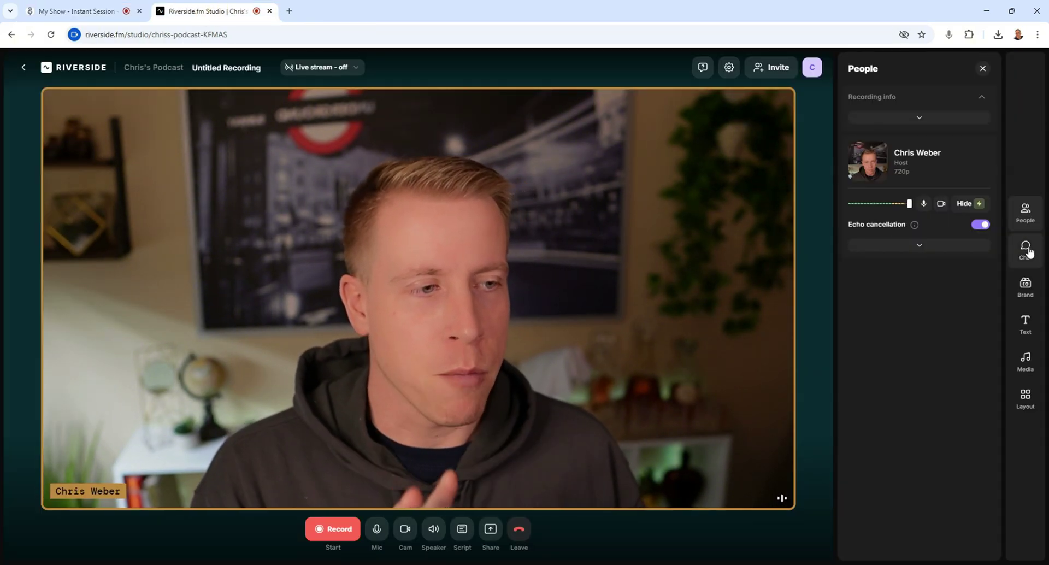
pyautogui.click(1024, 293)
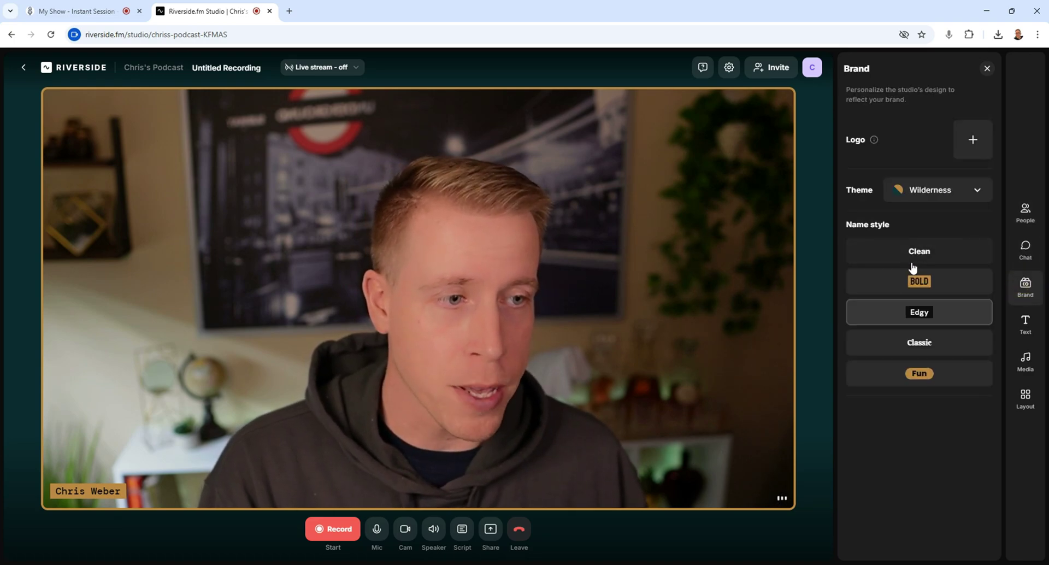
pyautogui.click(905, 284)
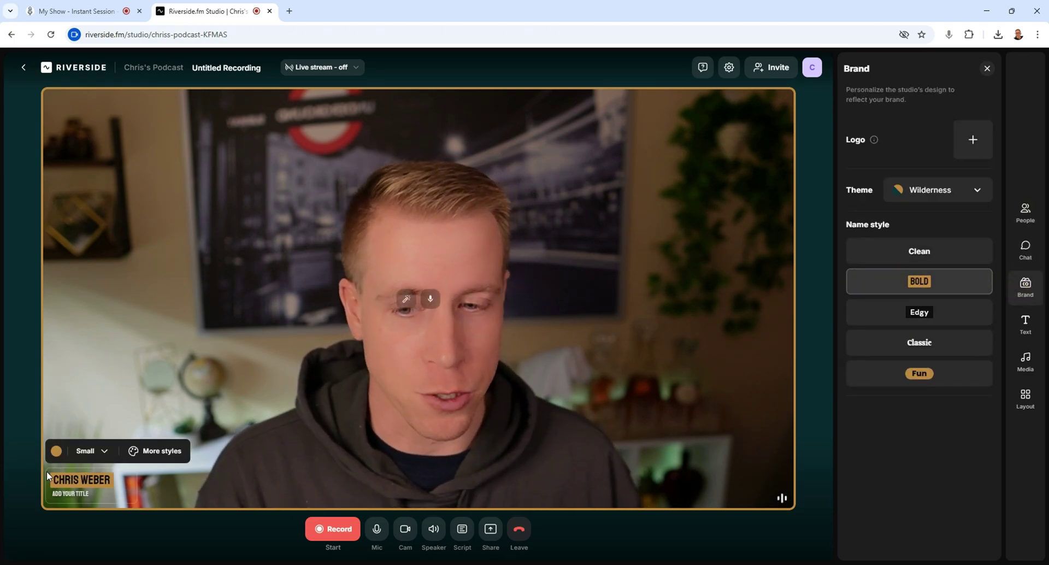
pyautogui.click(1024, 323)
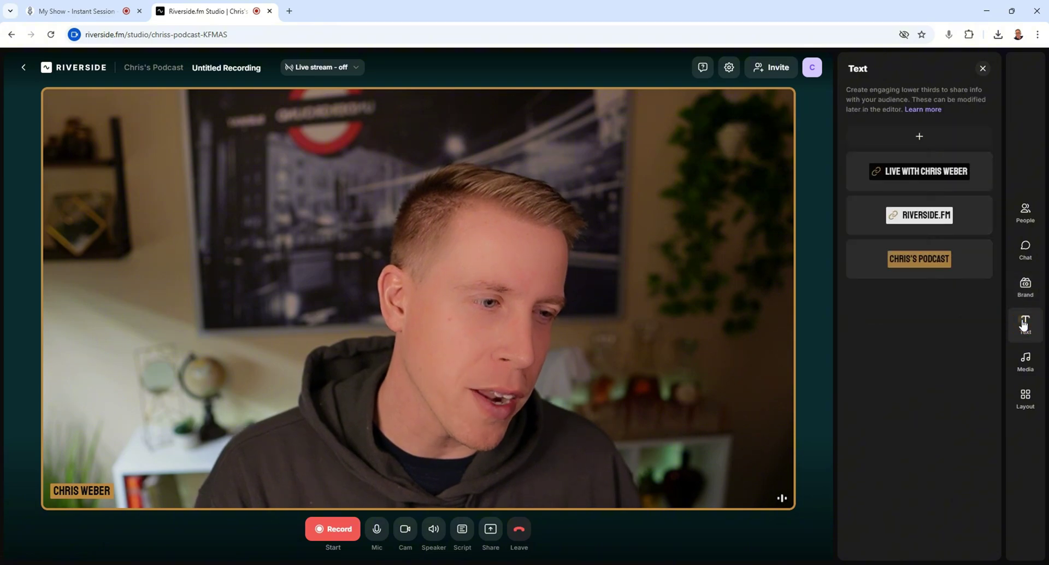
pyautogui.click(911, 178)
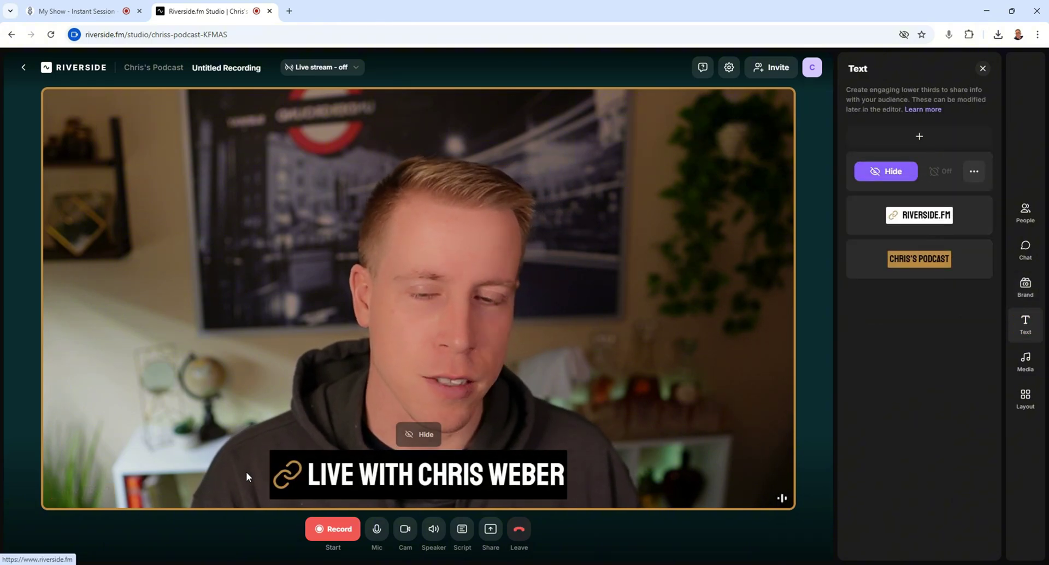
# Open SquadCast's Everyone chat, check Riverside's Layout choices, and come back to SquadCast
pyautogui.click(116, 6)
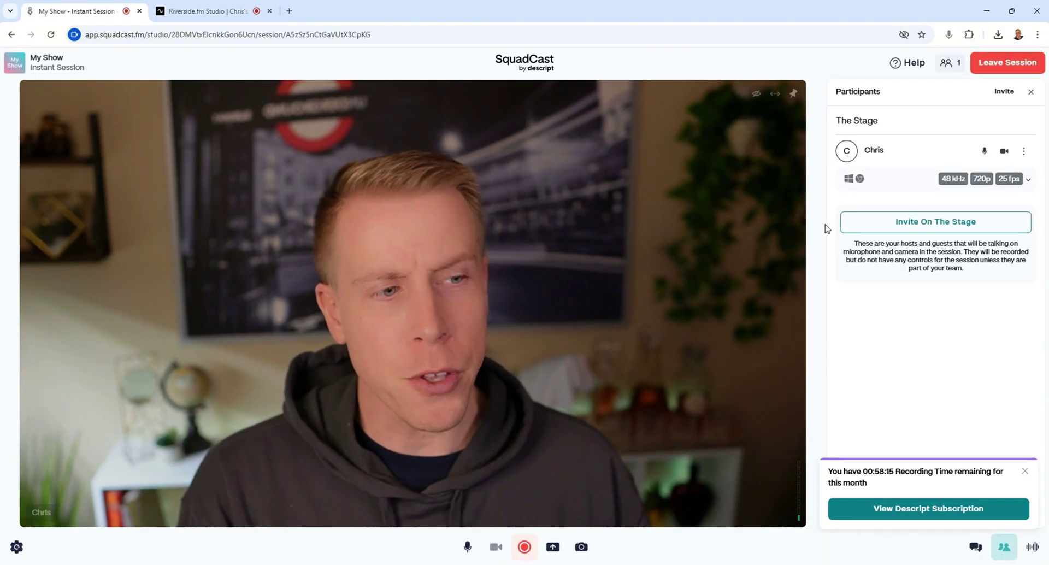
pyautogui.click(975, 548)
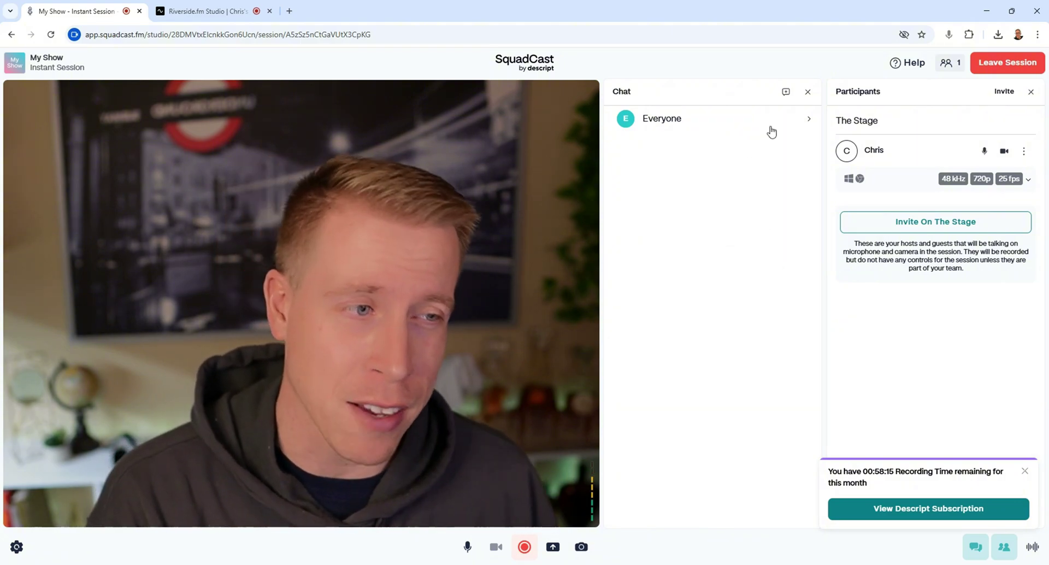
pyautogui.click(275, 6)
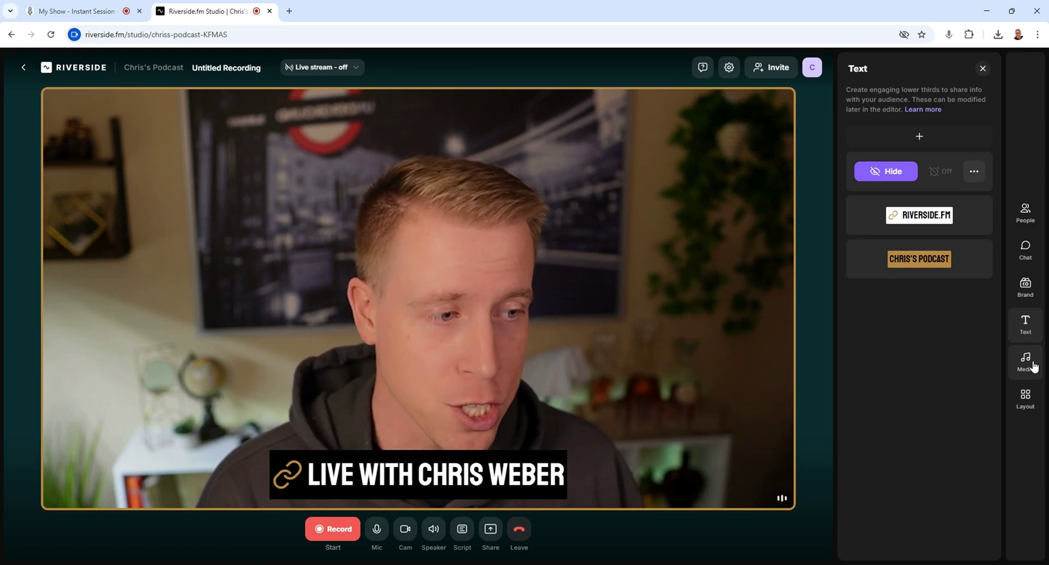
pyautogui.click(1026, 398)
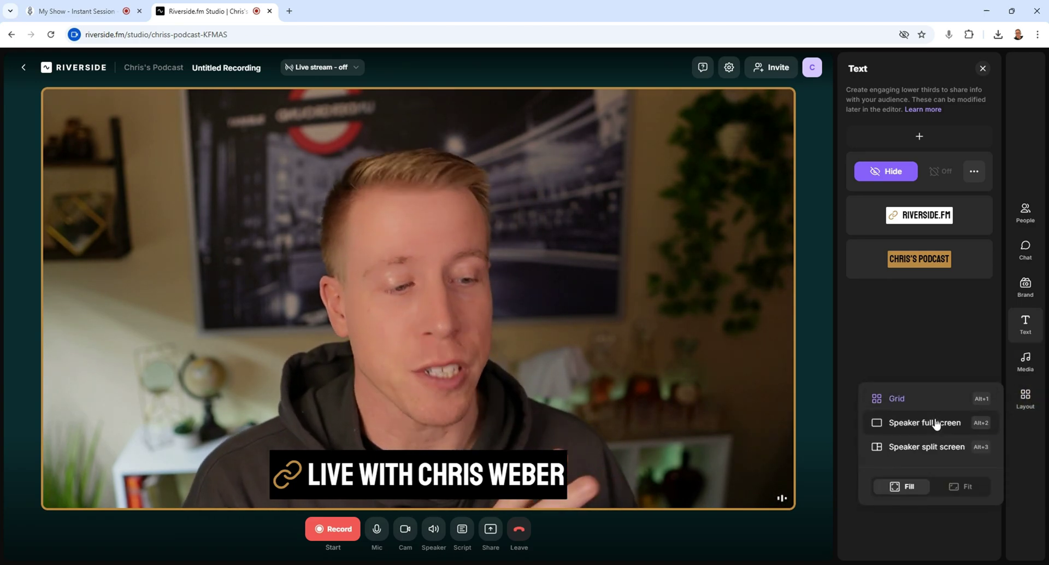
pyautogui.click(89, 8)
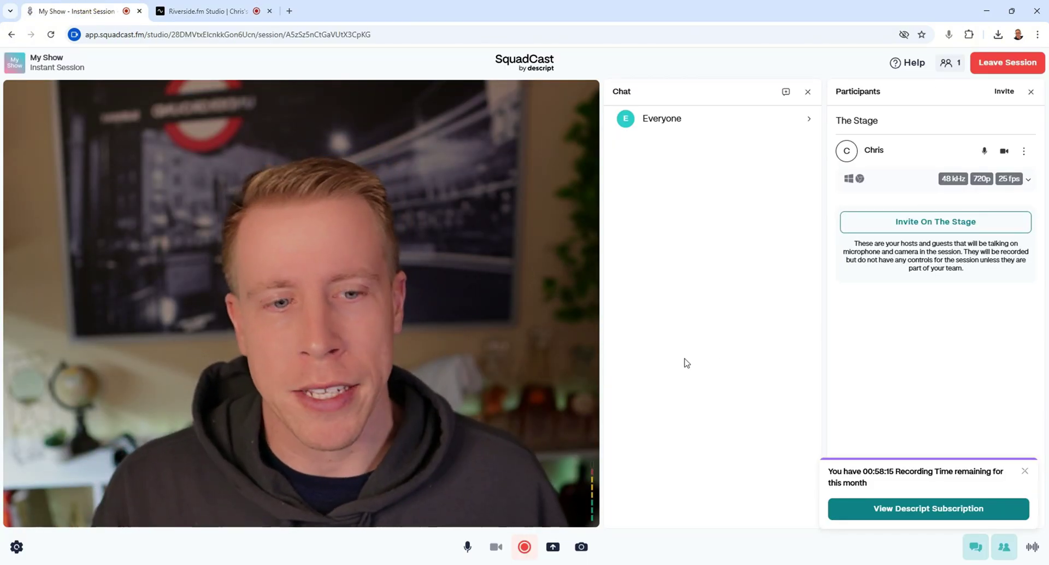
# Cancel SquadCast's screen-share picker without sharing and bring the Riverside studio forward
pyautogui.click(553, 547)
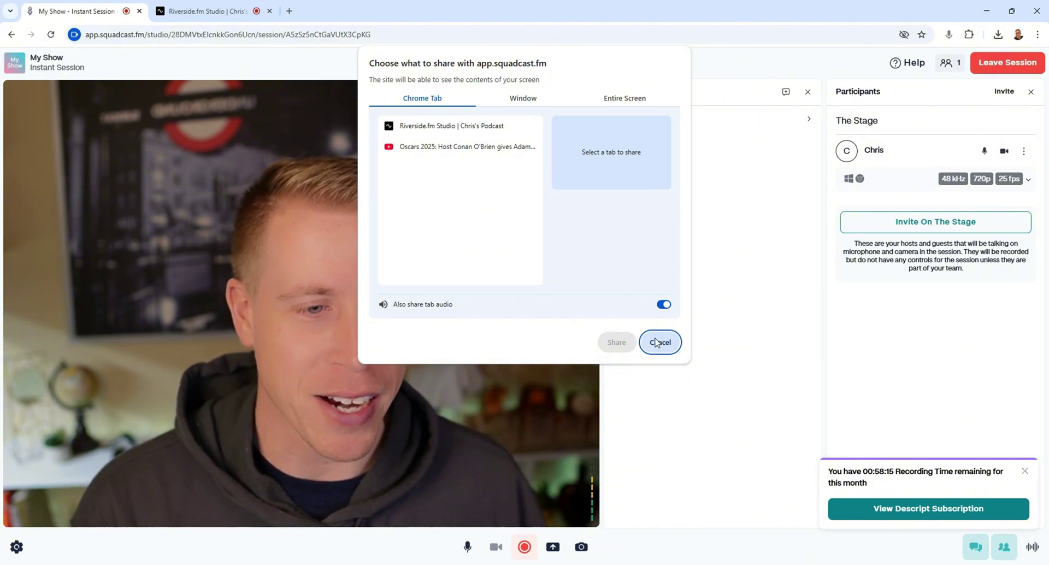
pyautogui.click(671, 342)
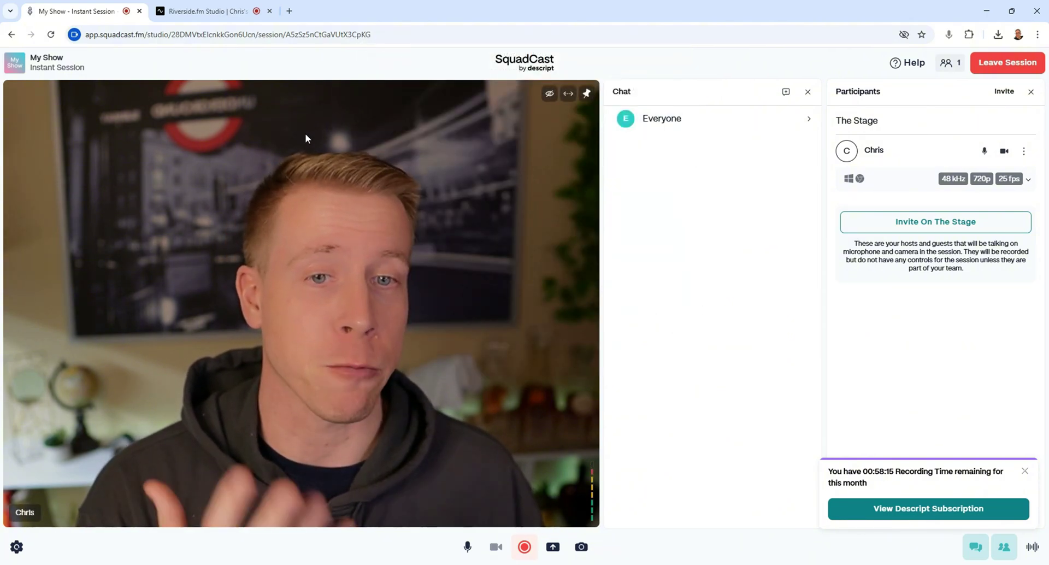
pyautogui.click(227, 8)
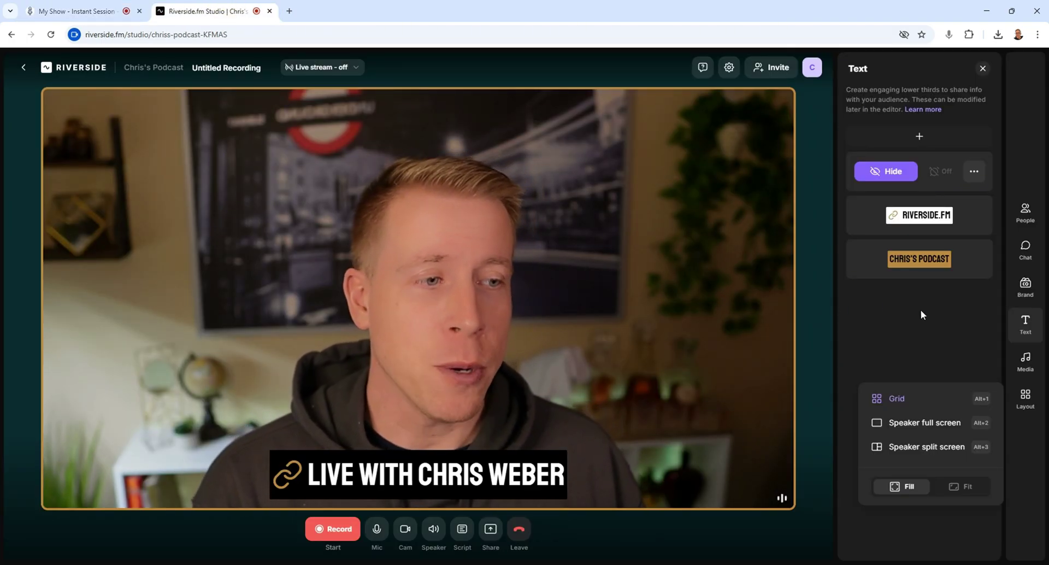
# Close SquadCast's Chat panel, leaving only the participants list beside the host's video
pyautogui.click(69, 11)
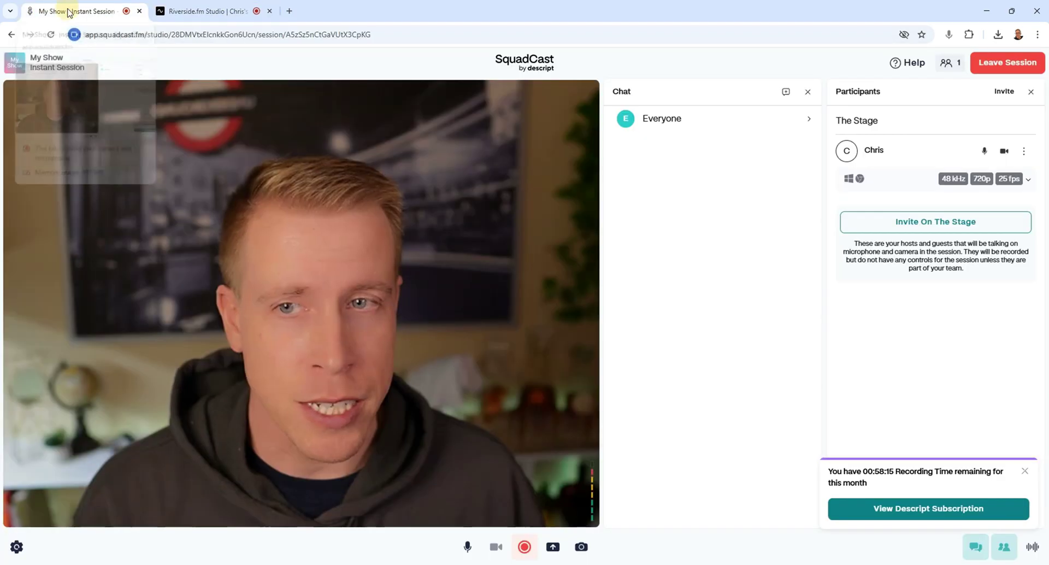
pyautogui.click(806, 92)
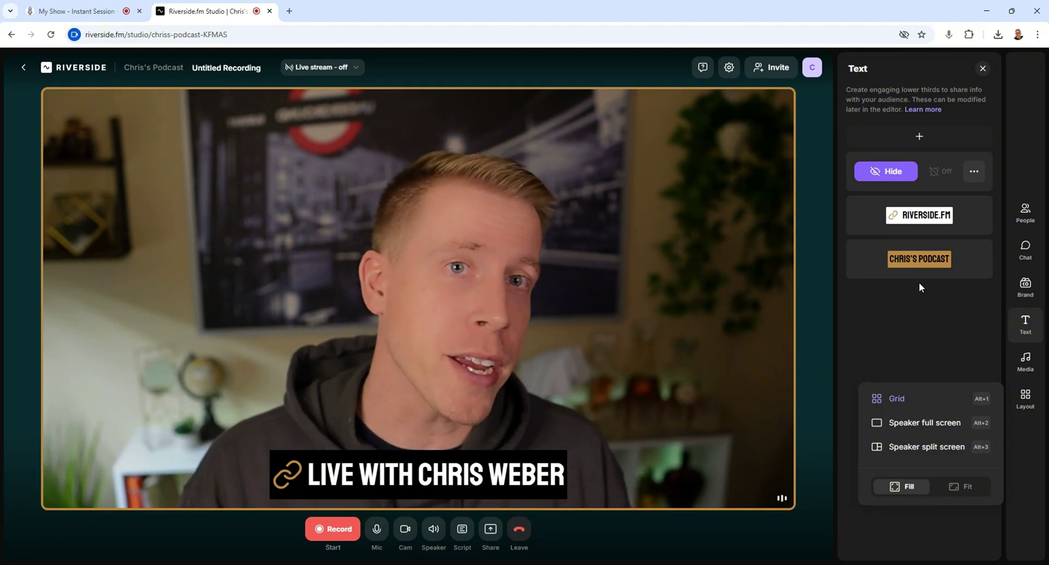
pyautogui.click(75, 11)
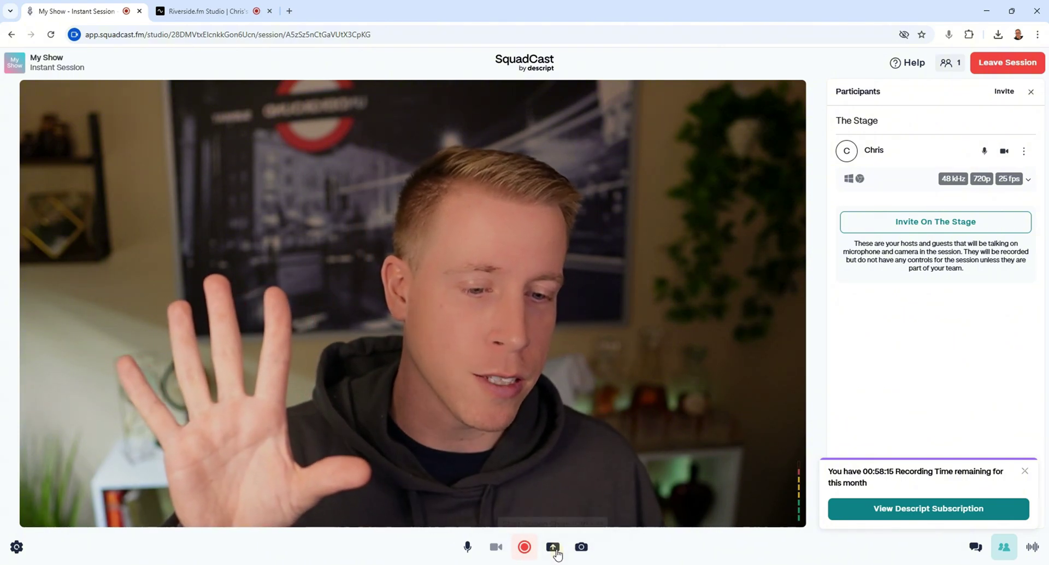
# Cancel another screen share, open SquadCast's Settings with mic, camera and Max Quality options, then view Riverside
pyautogui.click(555, 553)
pyautogui.click(671, 342)
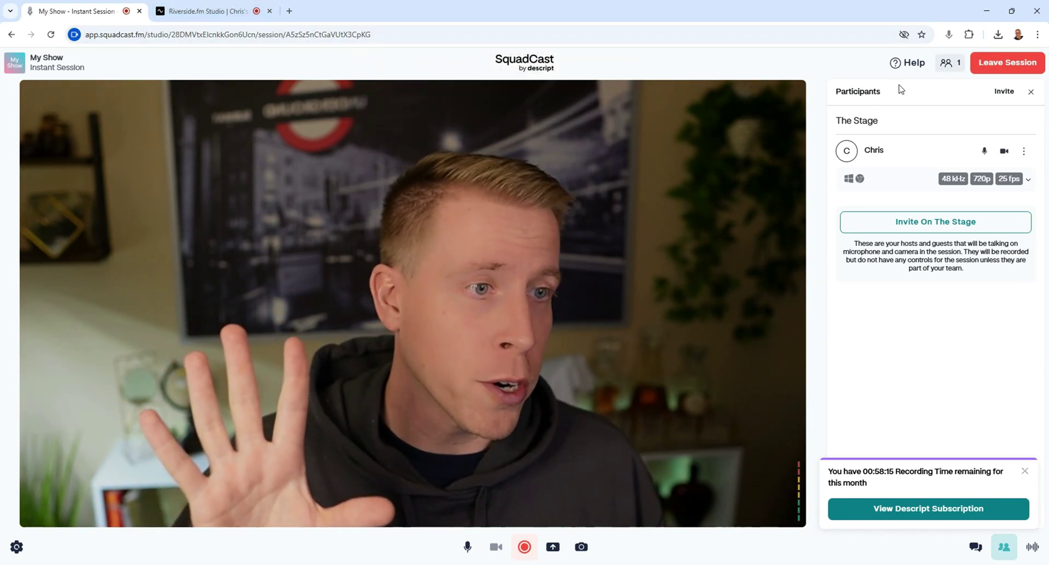
pyautogui.click(230, 10)
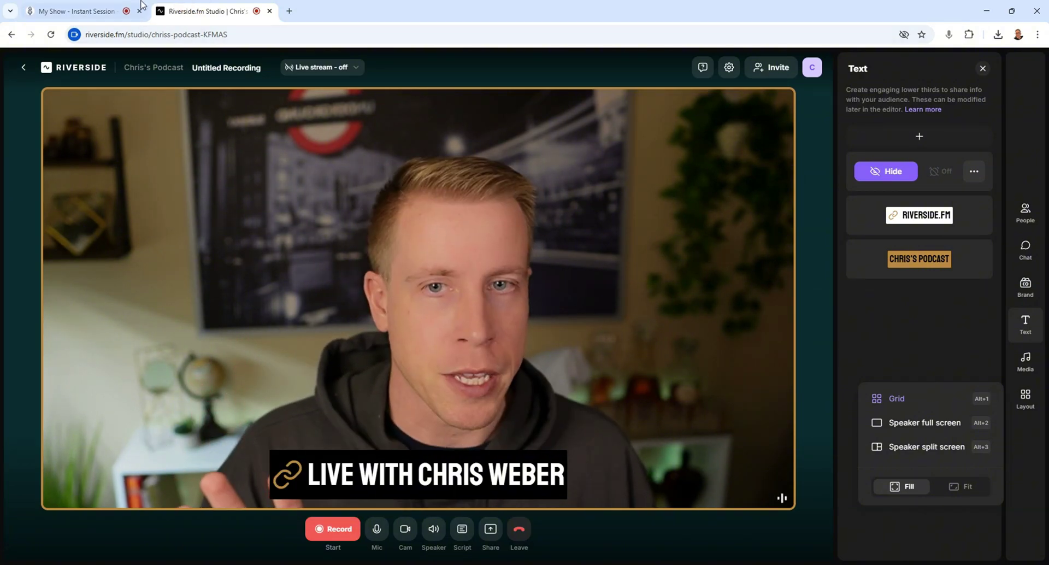
pyautogui.click(92, 7)
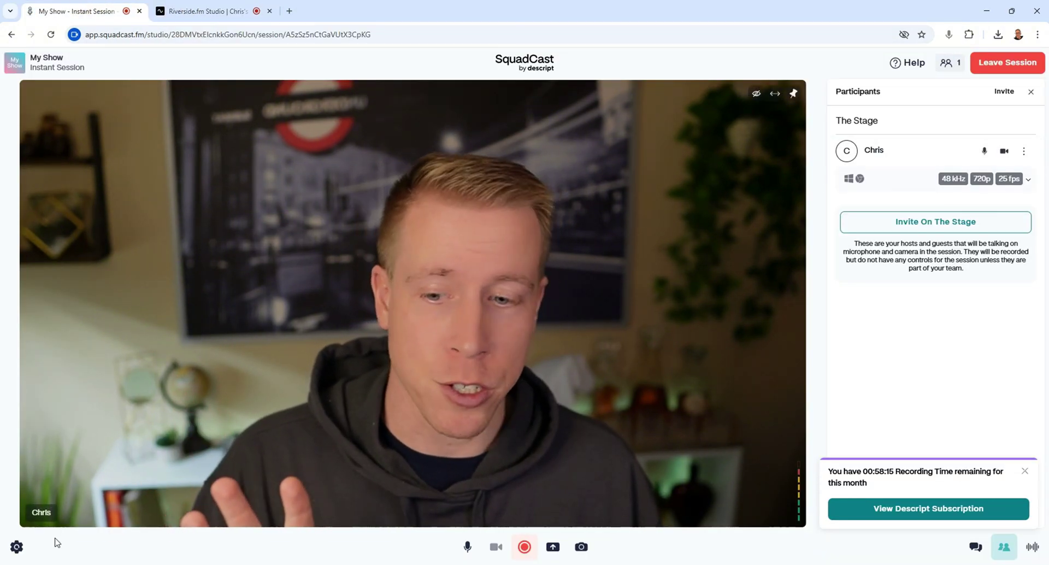
pyautogui.click(16, 546)
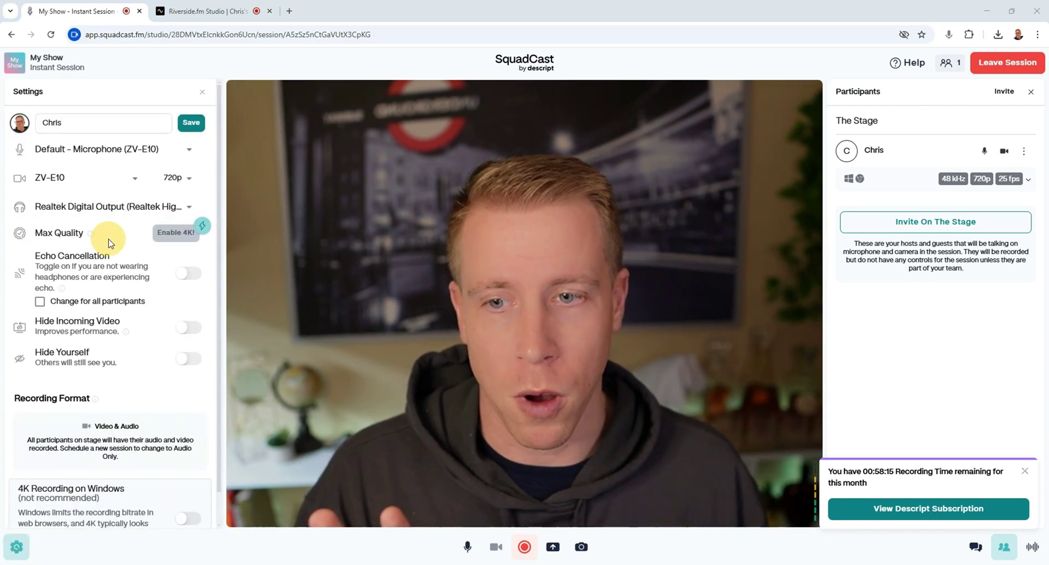
pyautogui.click(222, 12)
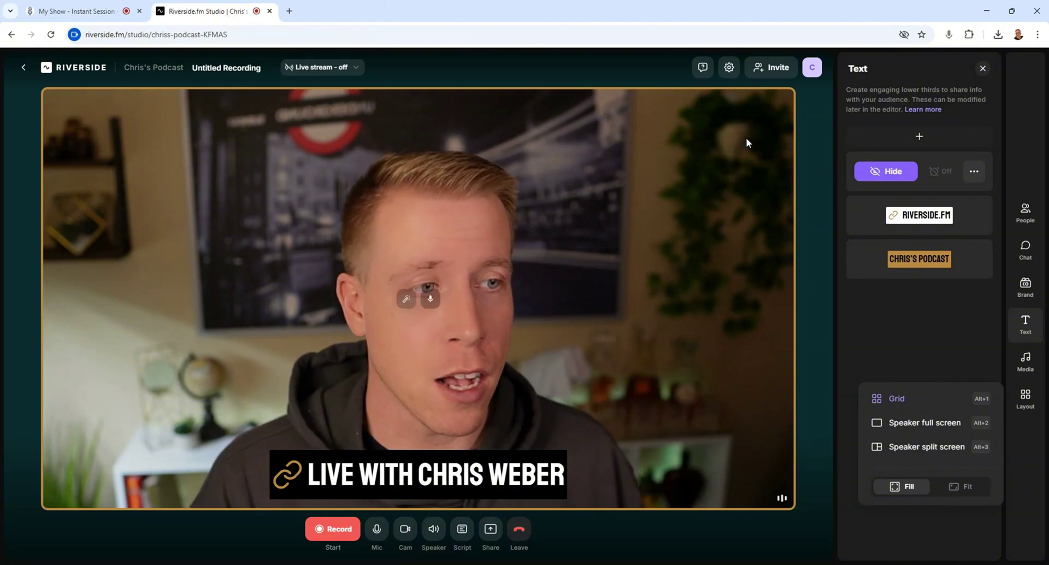
# Close Riverside's lower-thirds panel, change its script to "intro:", and close SquadCast's Settings panel
pyautogui.click(982, 67)
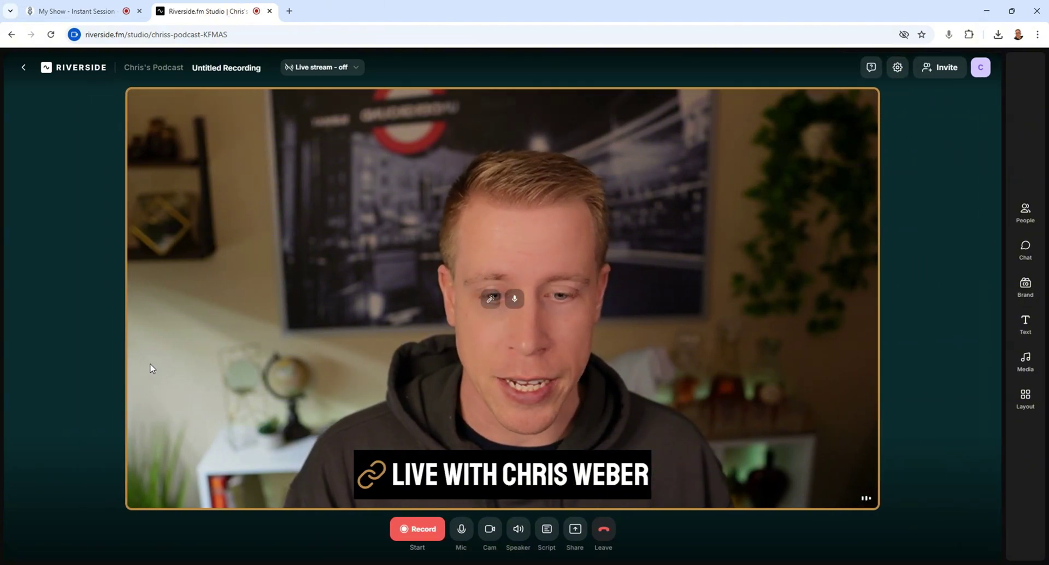
pyautogui.moveTo(491, 532)
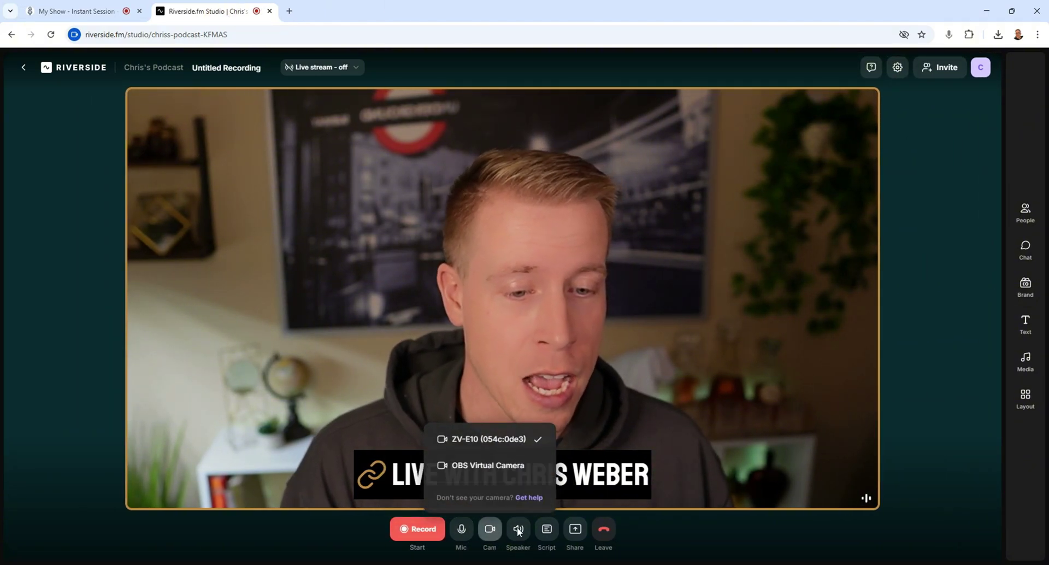
pyautogui.moveTo(547, 531)
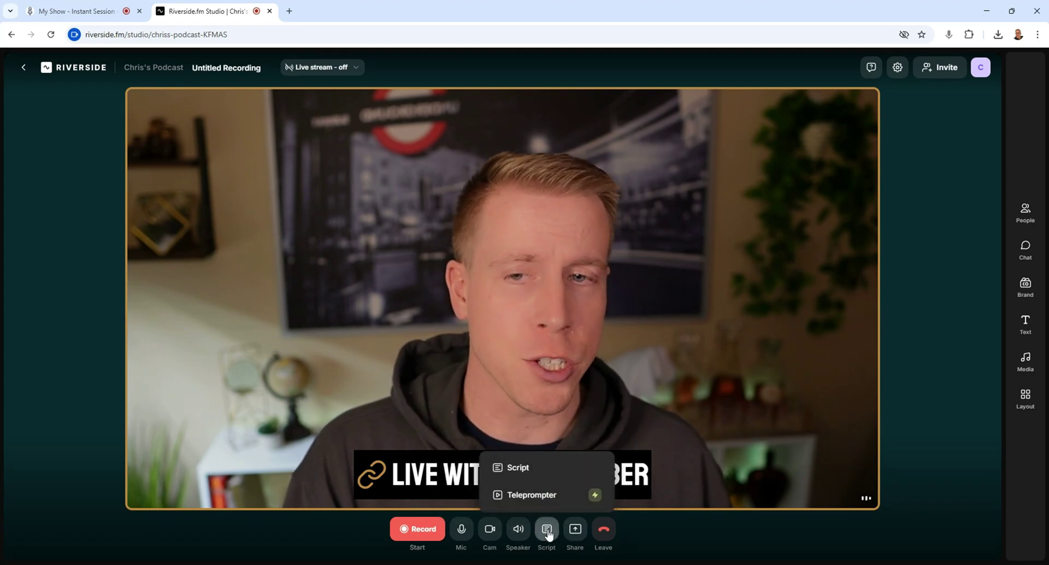
pyautogui.click(546, 528)
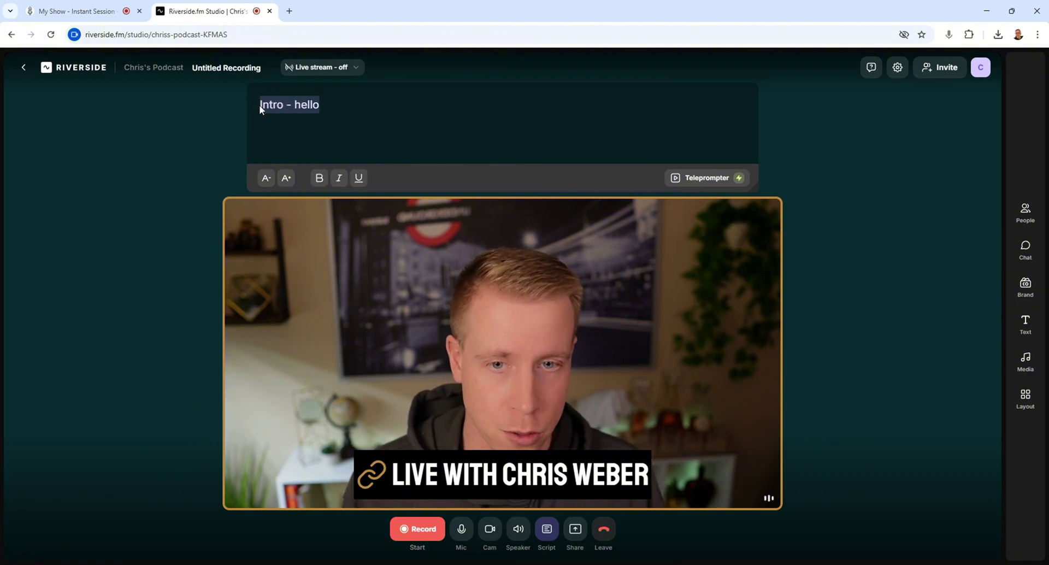
pyautogui.press('BackSpace')
pyautogui.write('intro:')
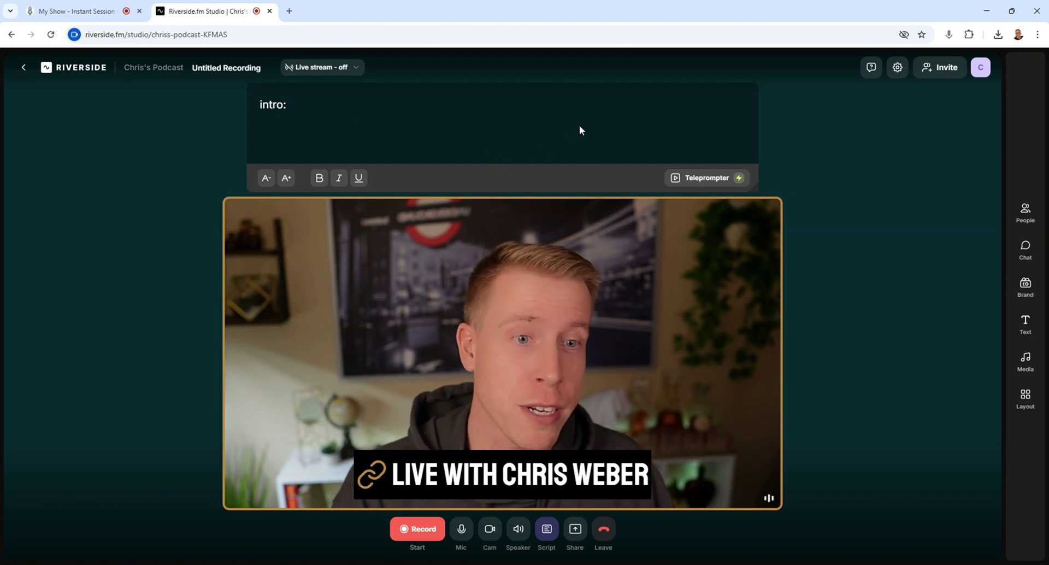
pyautogui.click(550, 535)
pyautogui.click(76, 11)
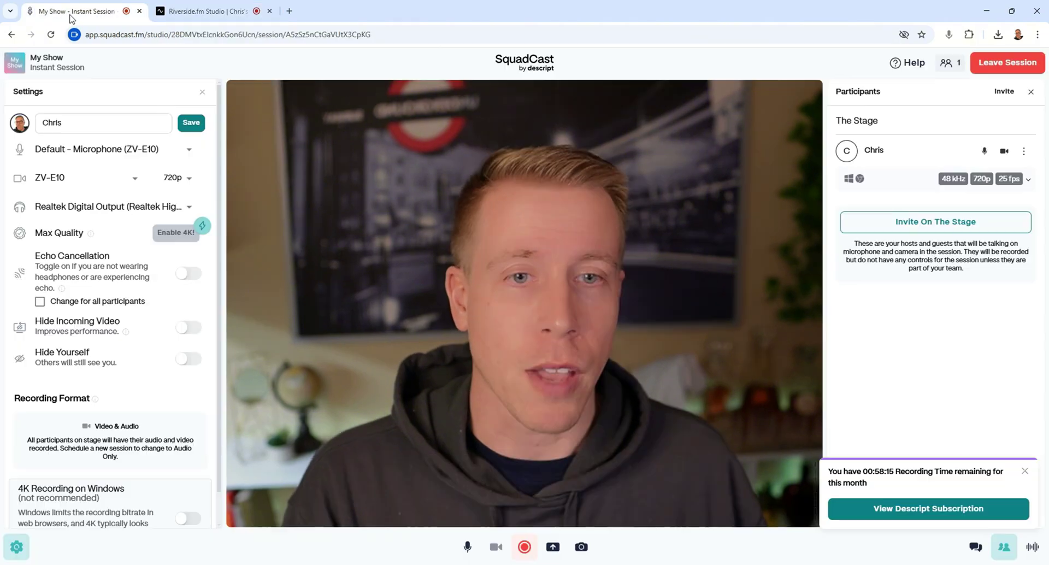
pyautogui.click(201, 96)
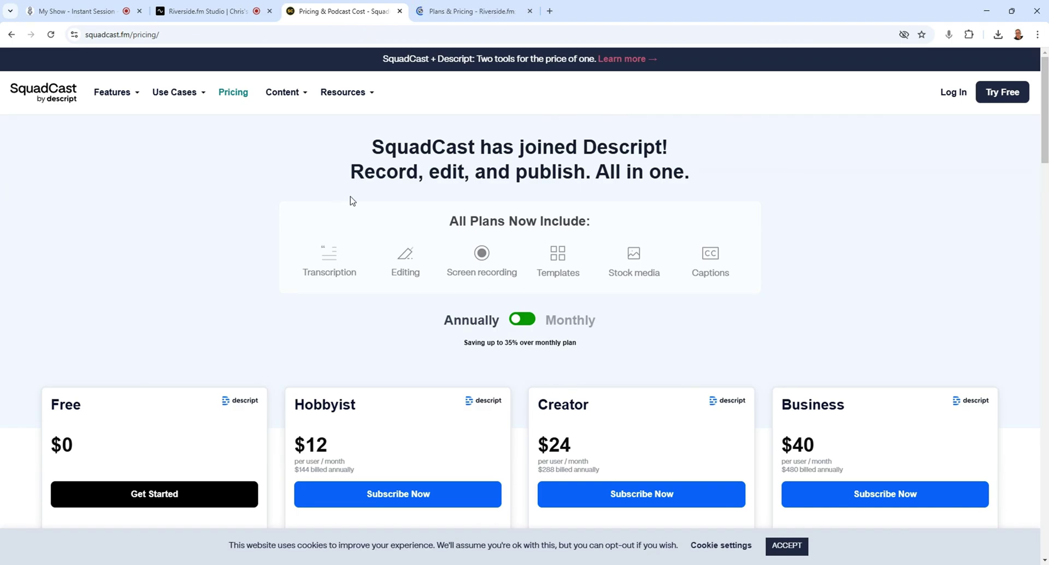
# Compare SquadCast's monthly plan prices with Riverside's pricing, then return to the SquadCast session
pyautogui.scroll(-3, 238, 195)
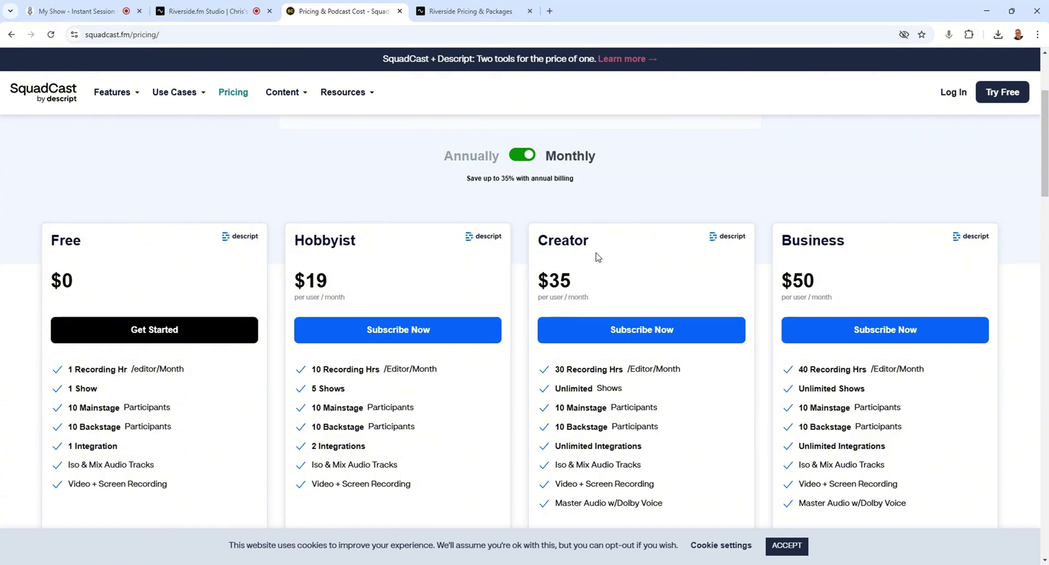
pyautogui.click(452, 11)
pyautogui.scroll(-2, 517, 221)
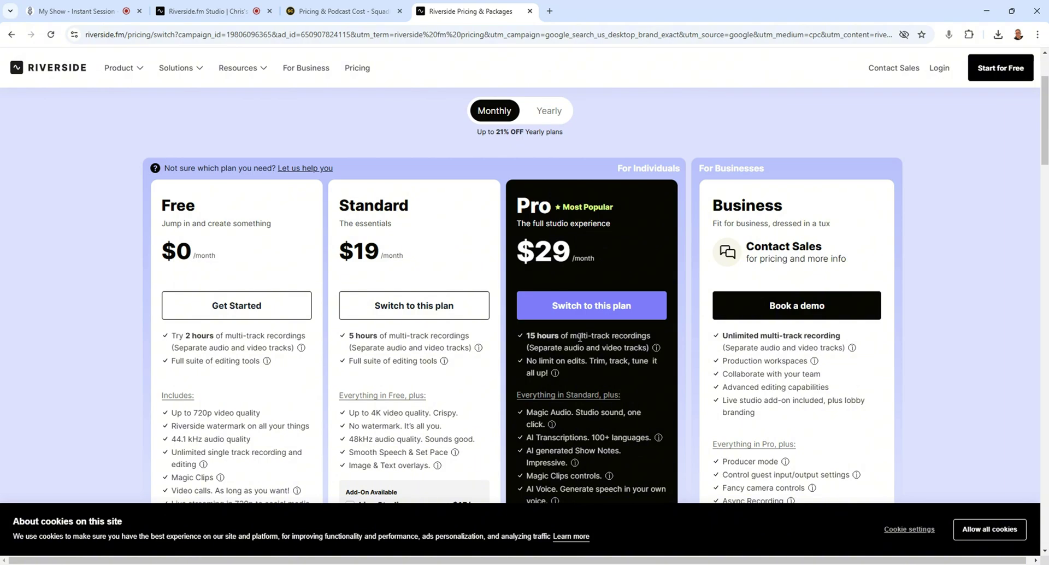
pyautogui.click(366, 17)
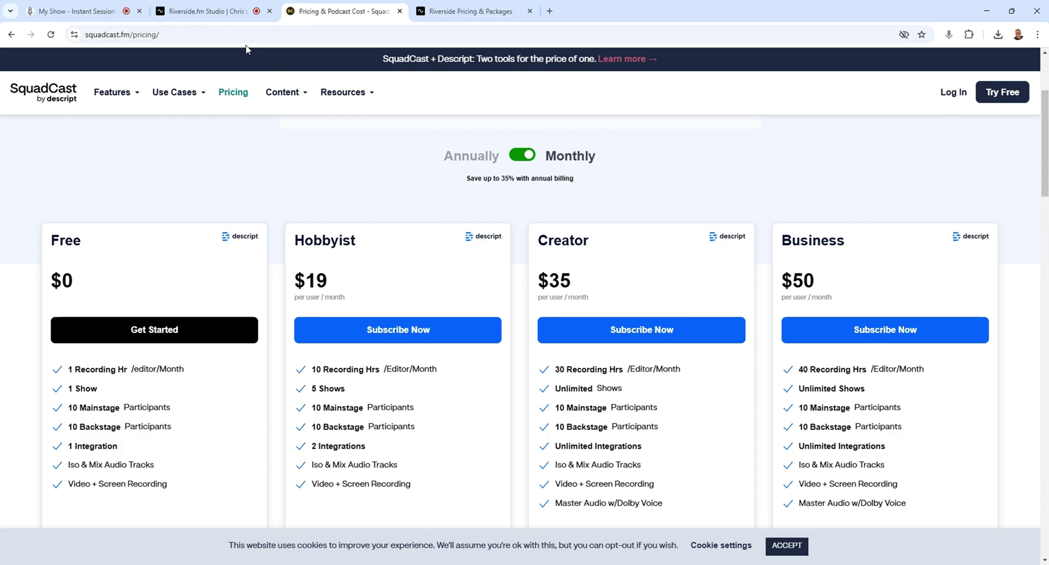
pyautogui.click(77, 9)
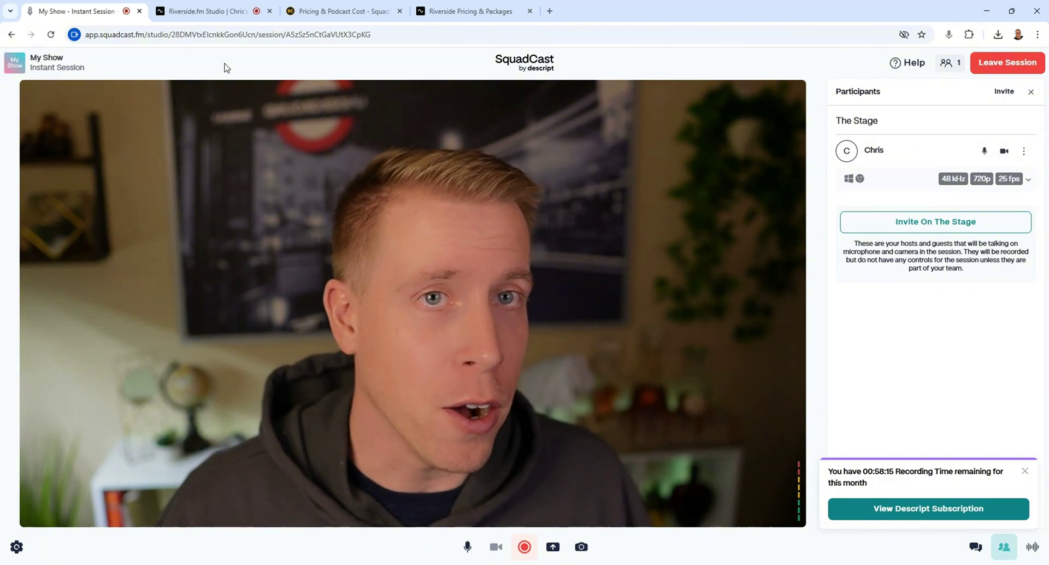
# Close the SquadCast and Riverside pricing tabs and leave the Riverside studio for its project dashboard
pyautogui.click(399, 11)
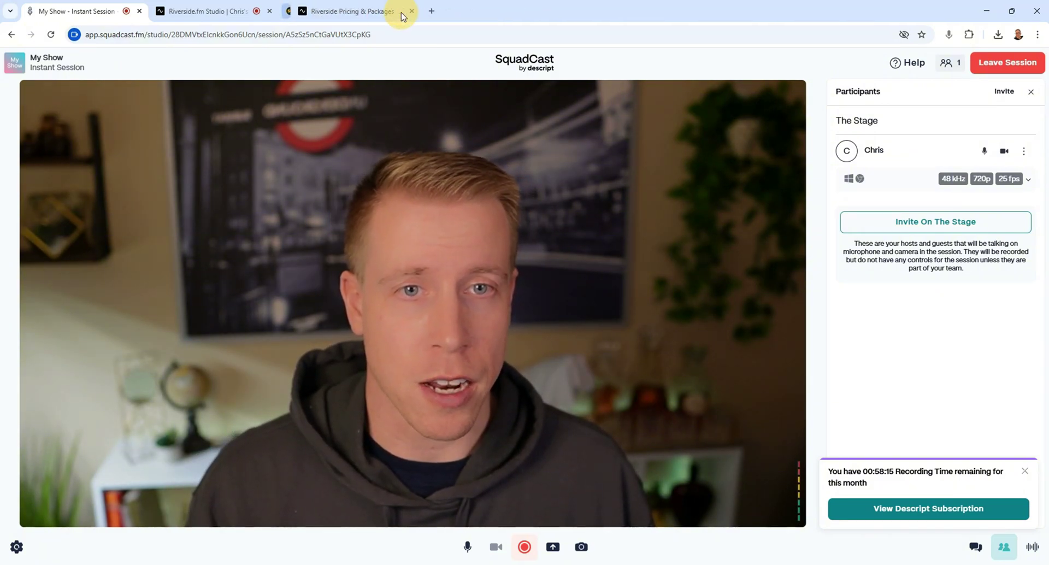
pyautogui.click(399, 10)
pyautogui.moveTo(575, 229)
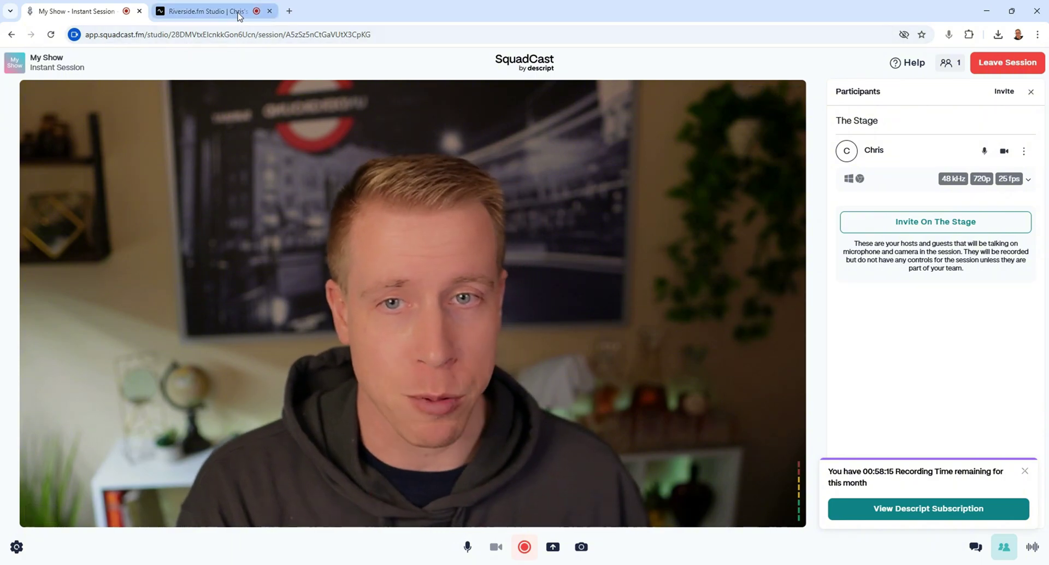
pyautogui.click(207, 11)
pyautogui.click(24, 68)
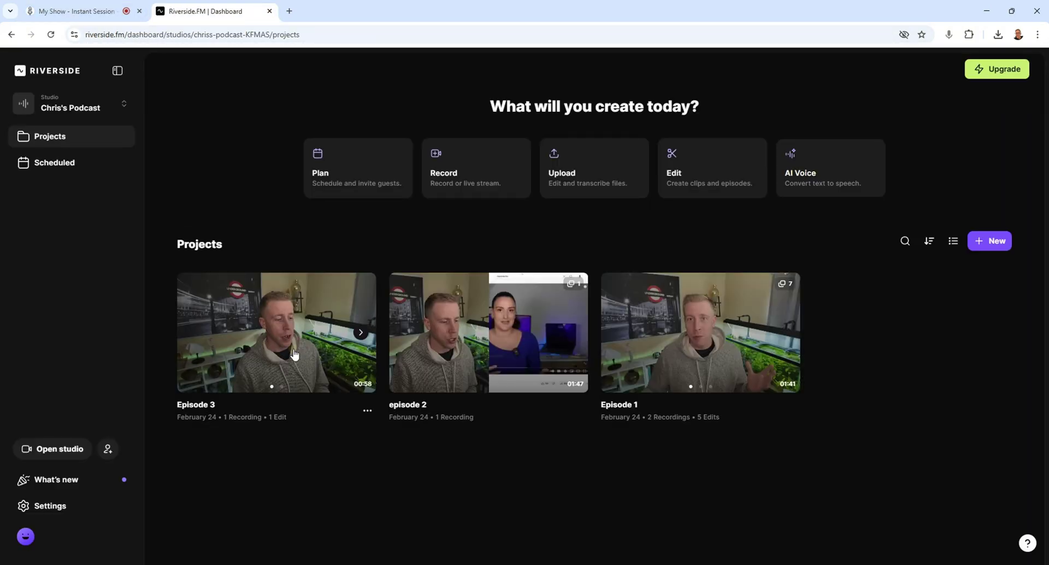
# Open the Episode 3 recording for editing in Riverside, then switch back to the SquadCast session
pyautogui.click(293, 354)
pyautogui.click(273, 291)
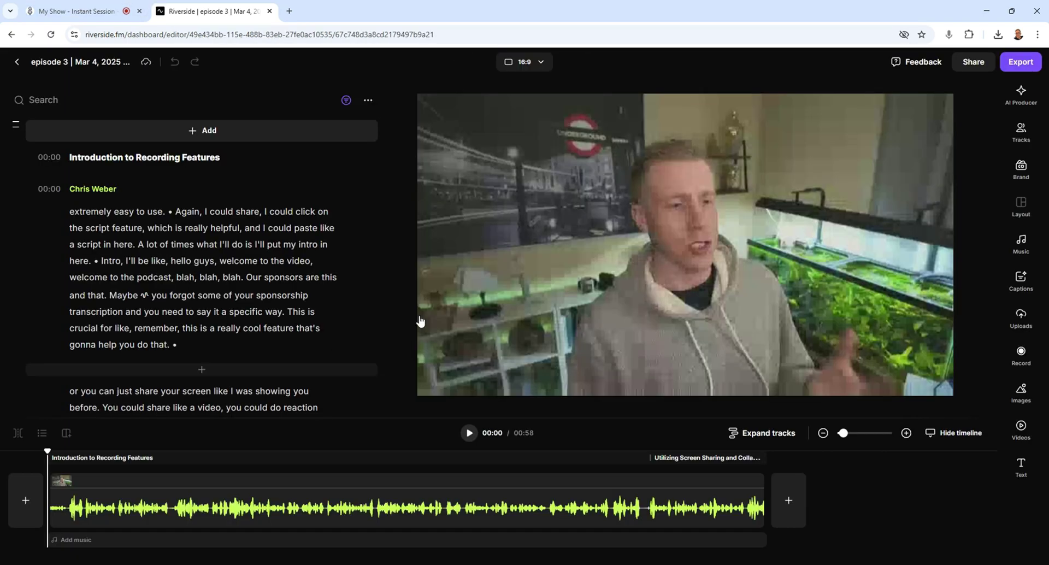
pyautogui.click(94, 11)
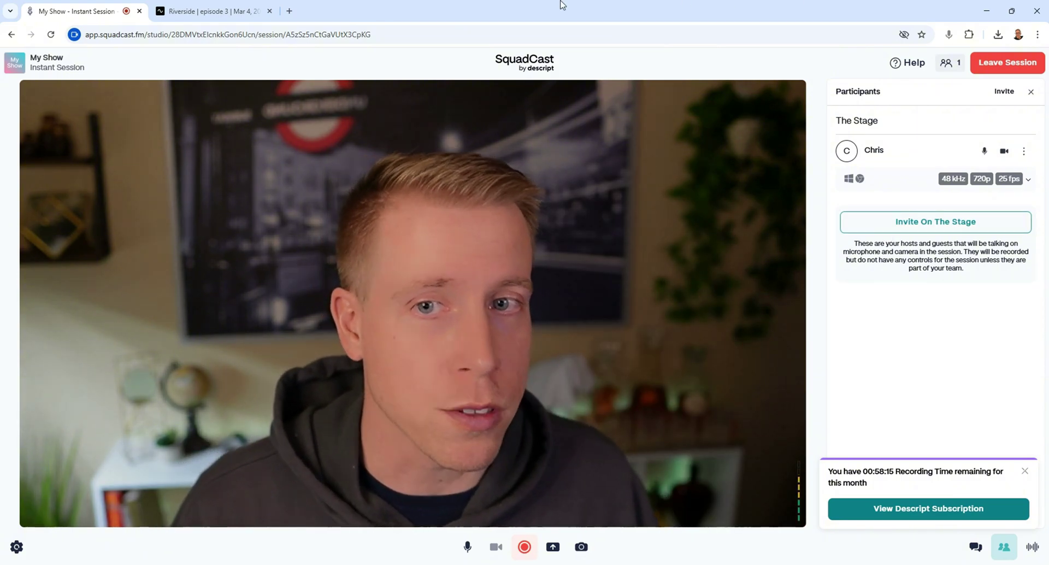
# Back in the Episode 3 editor, browse caption presets and stock images, ending on the stock video library
pyautogui.click(1020, 280)
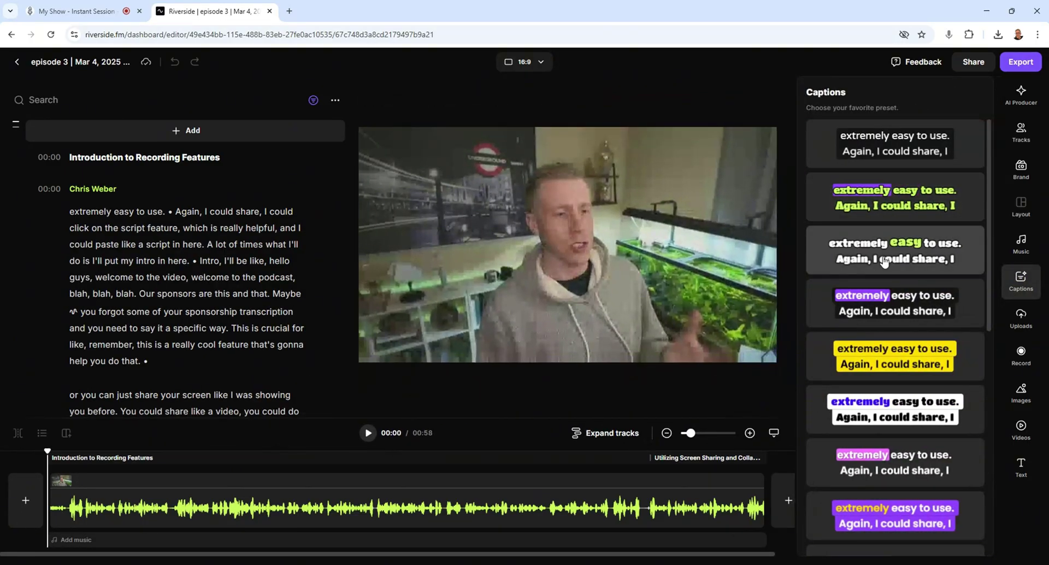
pyautogui.click(1020, 391)
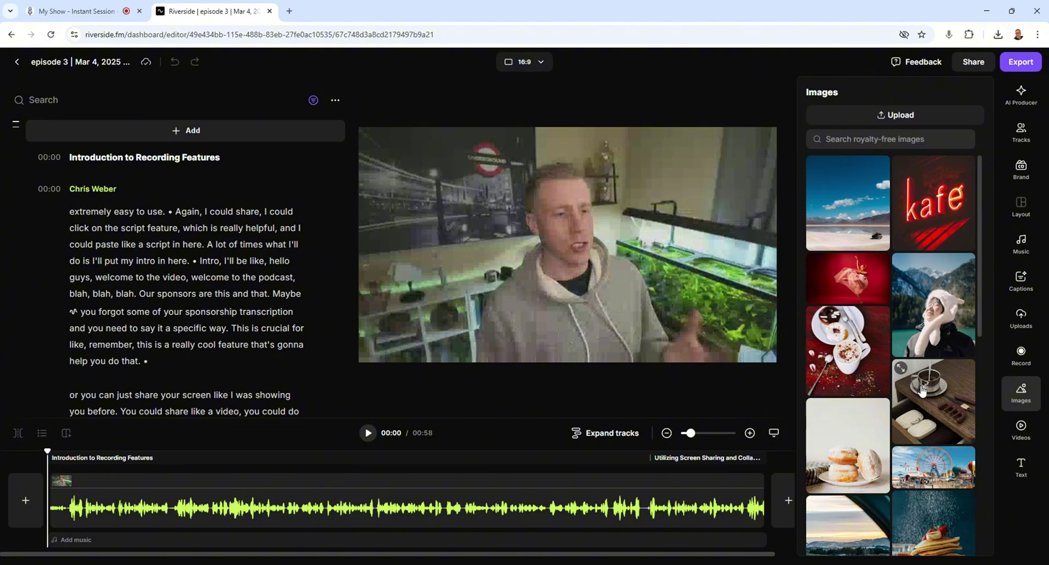
pyautogui.click(1021, 428)
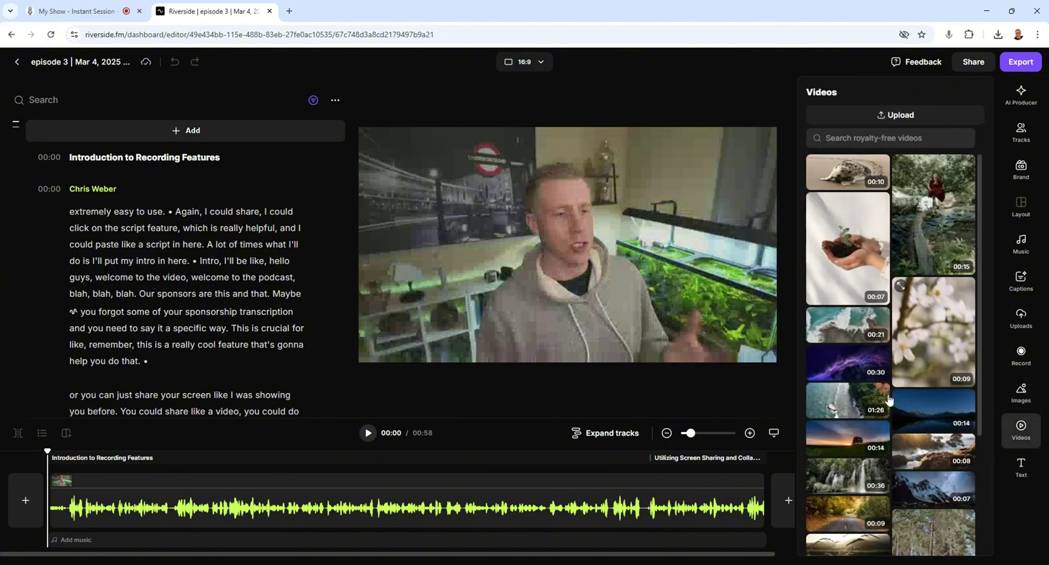
# Place the rocky-sea stock clip on the canvas and enlarge it to fill the frame
pyautogui.moveTo(720, 204); pyautogui.dragTo(710, 213)
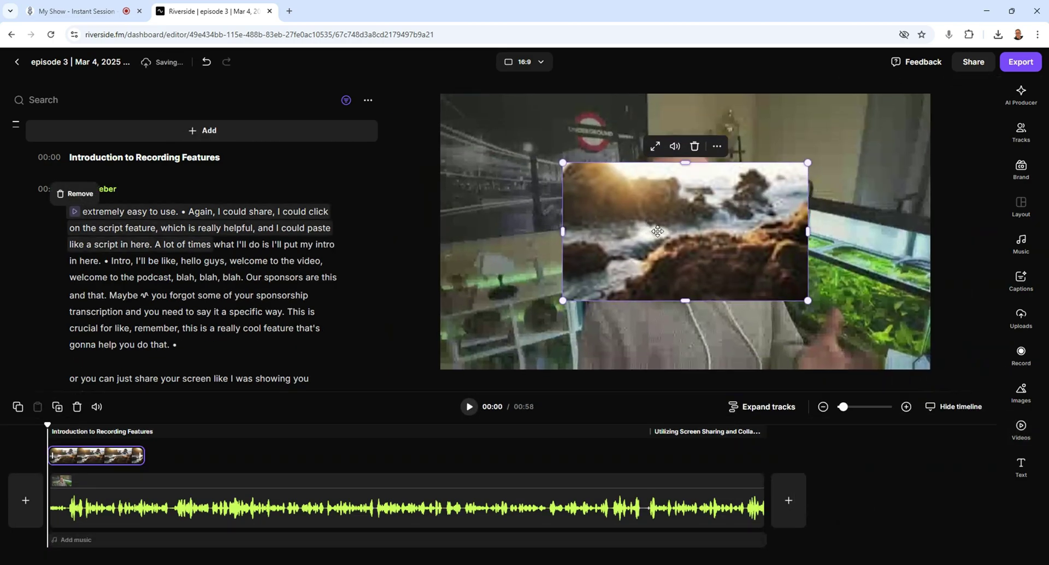
pyautogui.moveTo(614, 209); pyautogui.dragTo(535, 155)
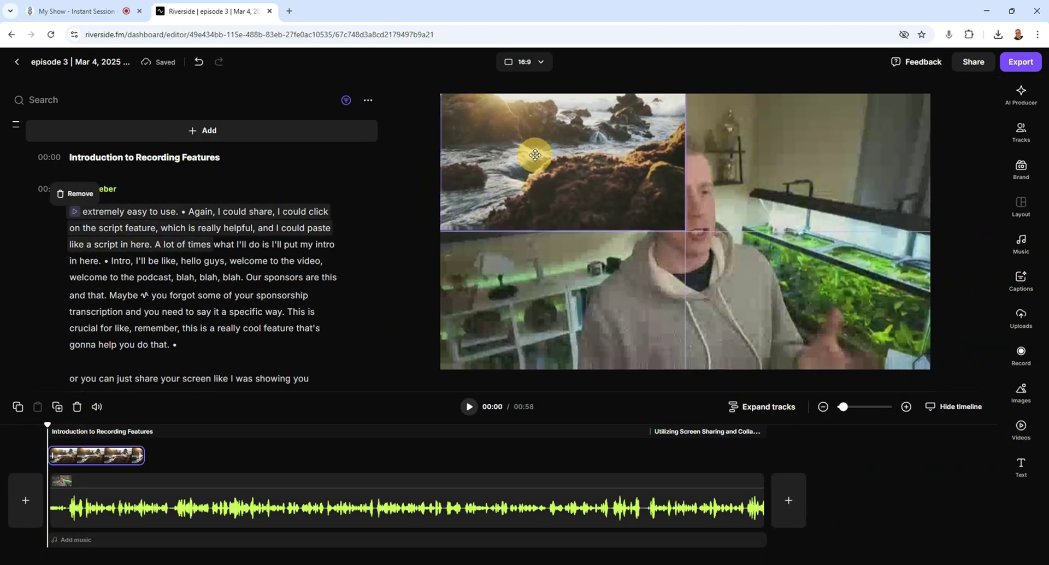
pyautogui.moveTo(684, 231); pyautogui.dragTo(950, 365)
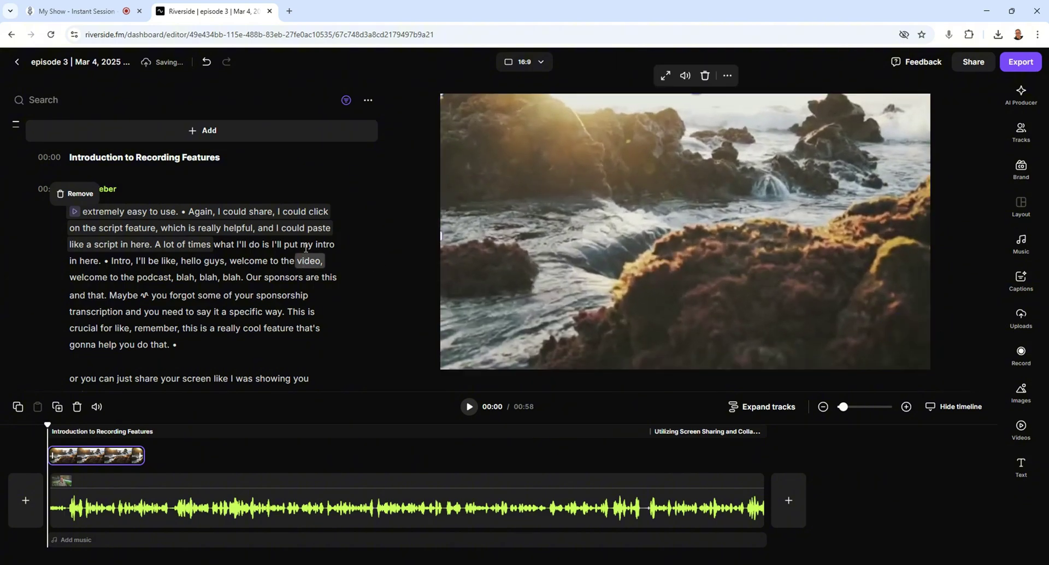
pyautogui.click(114, 15)
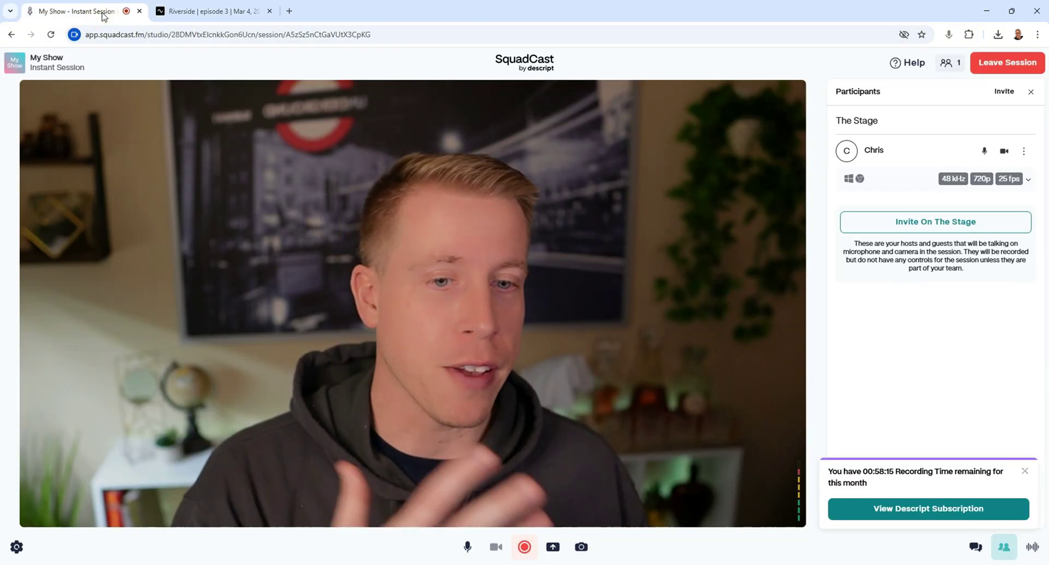
# Compare the Riverside and SquadCast tabs, then exit the Episode 3 editor to the Riverside dashboard
pyautogui.click(159, 7)
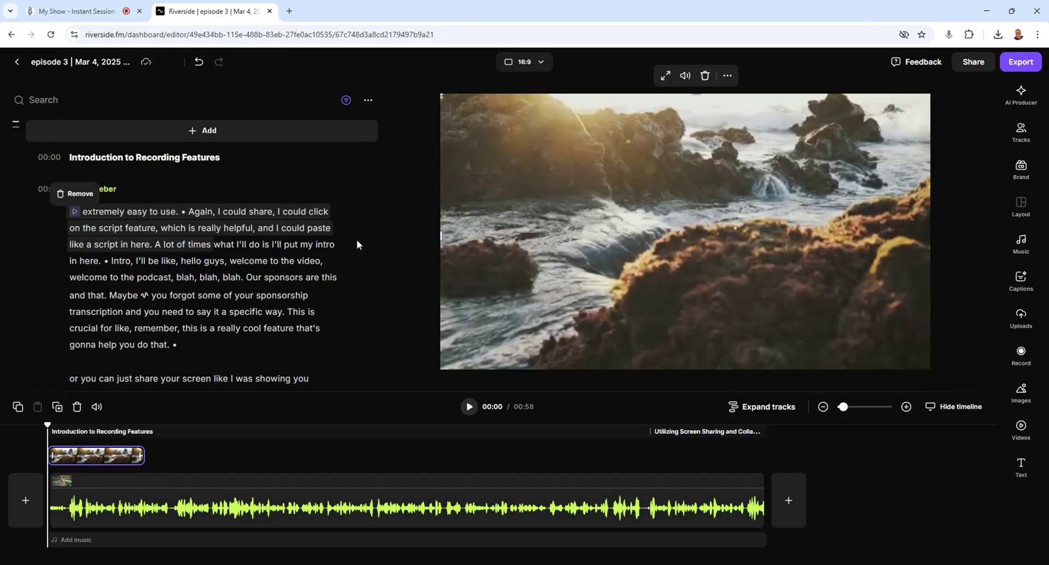
pyautogui.click(90, 17)
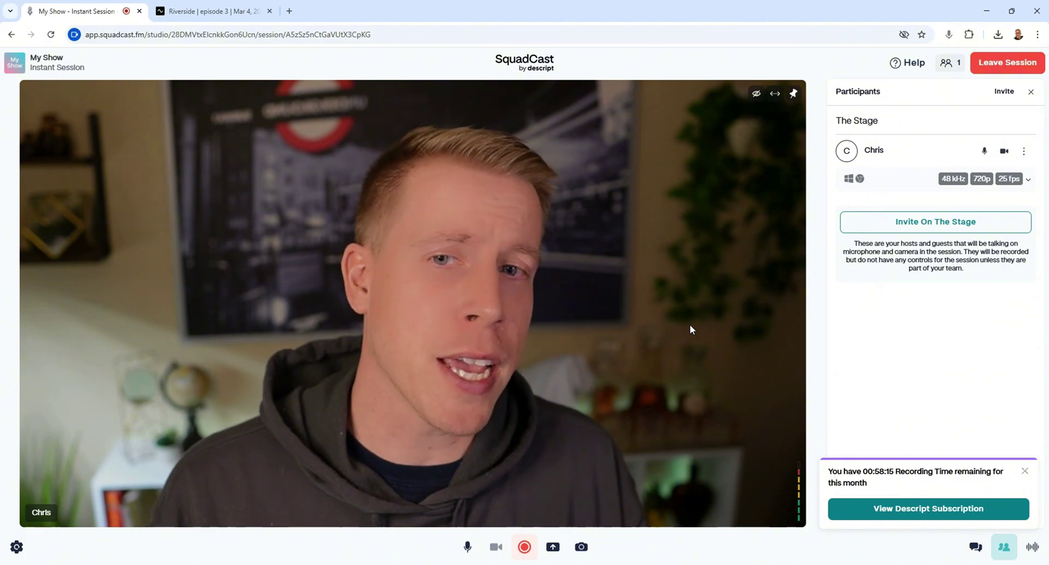
pyautogui.click(216, 11)
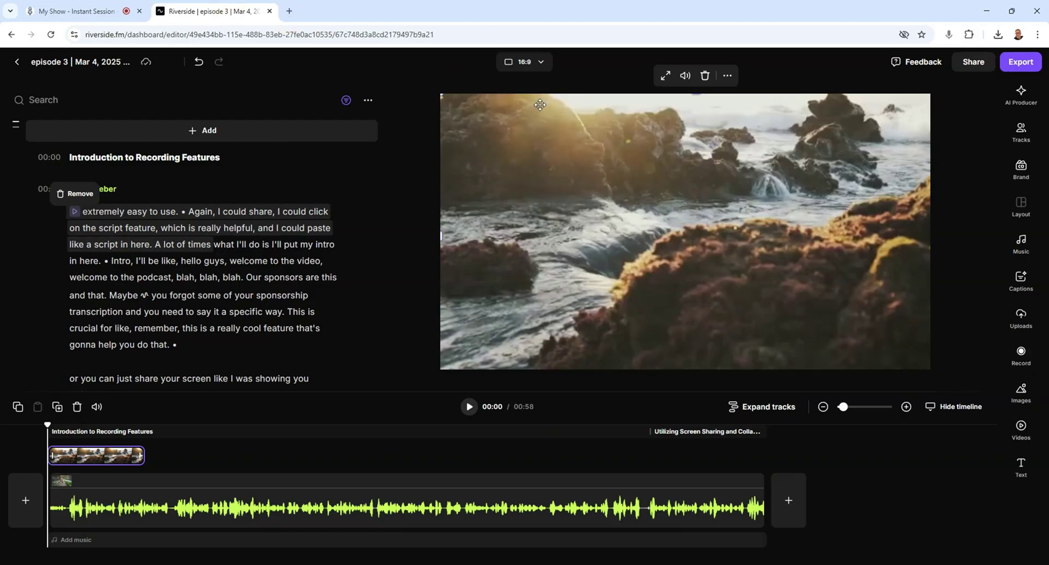
pyautogui.click(14, 63)
pyautogui.click(83, 12)
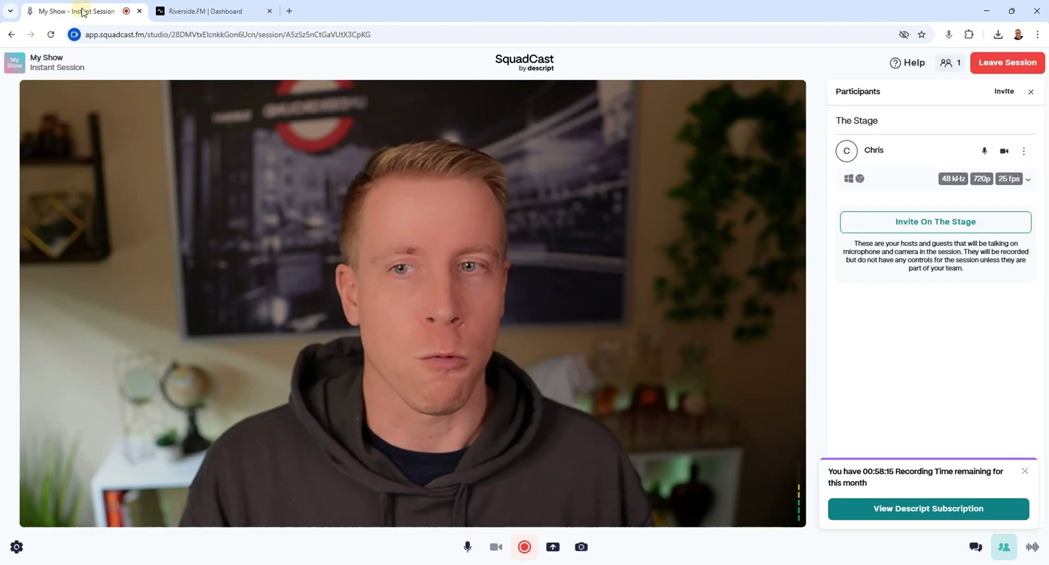